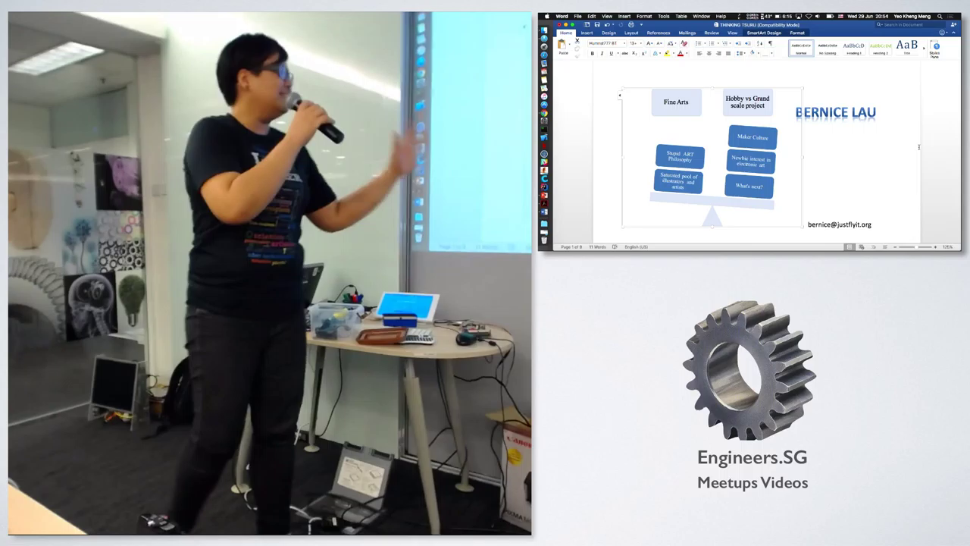
pyautogui.scroll(-10, 919, 148)
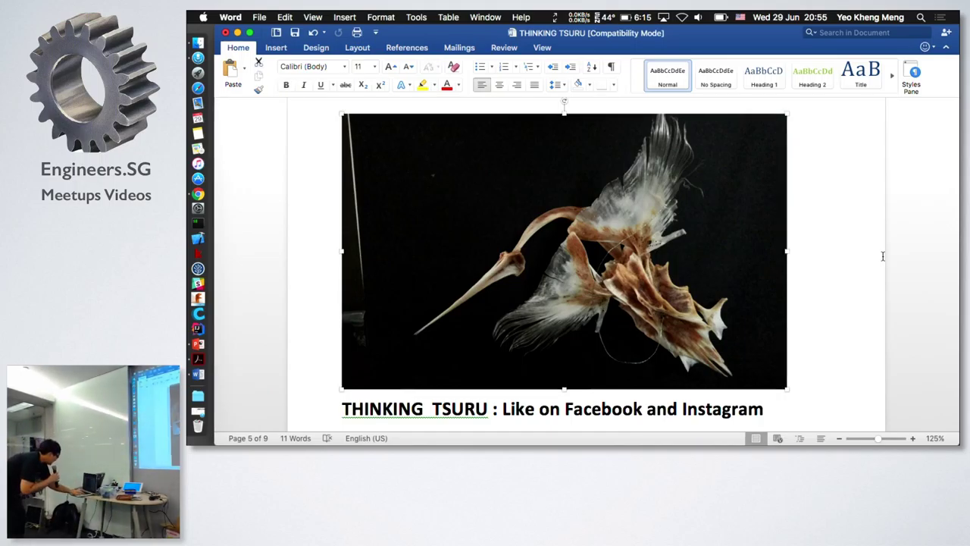
# - Page back to the Maker meet-up collage, then forward to the page-4 photo of drawings
pyautogui.press('pageup')
pyautogui.press('pageup')
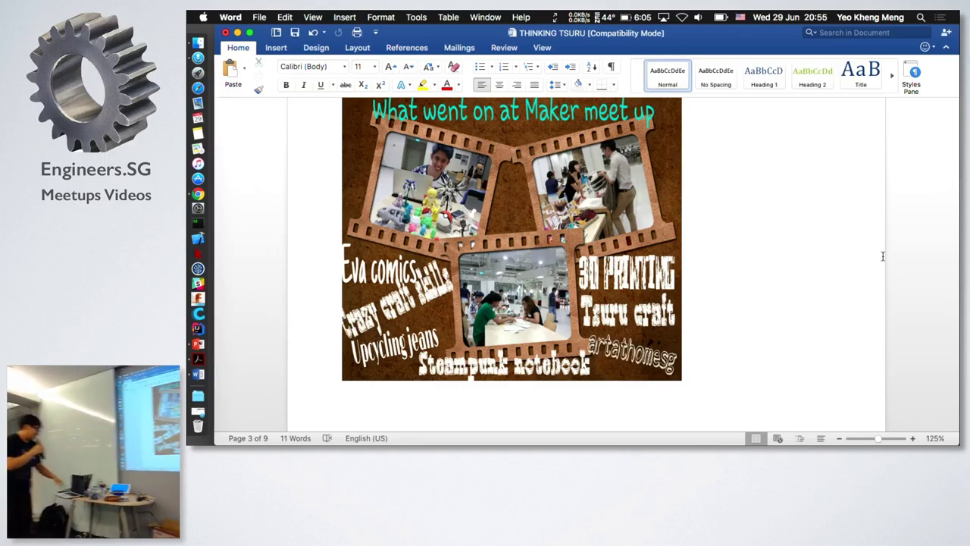
pyautogui.press('pagedown')
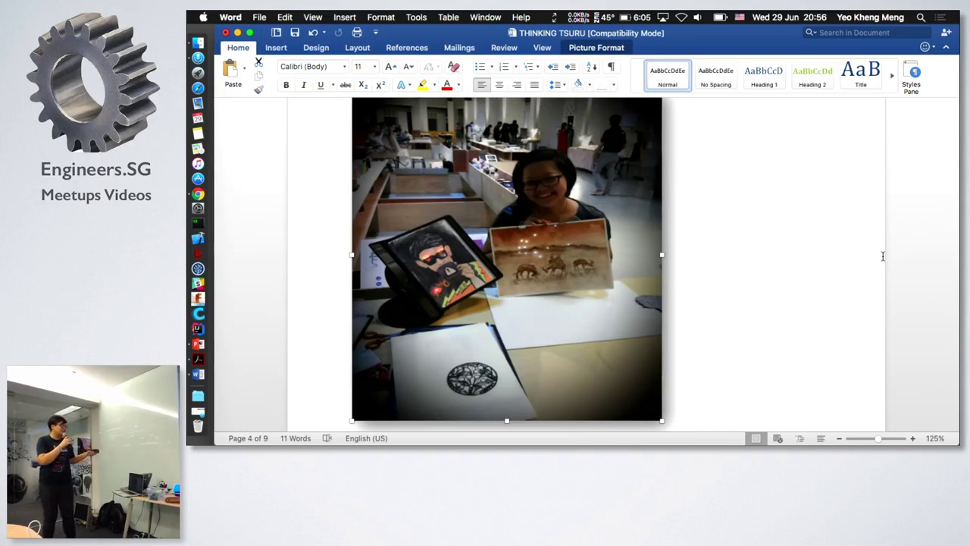
pyautogui.scroll(-5, 882, 256)
pyautogui.scroll(-3, 883, 256)
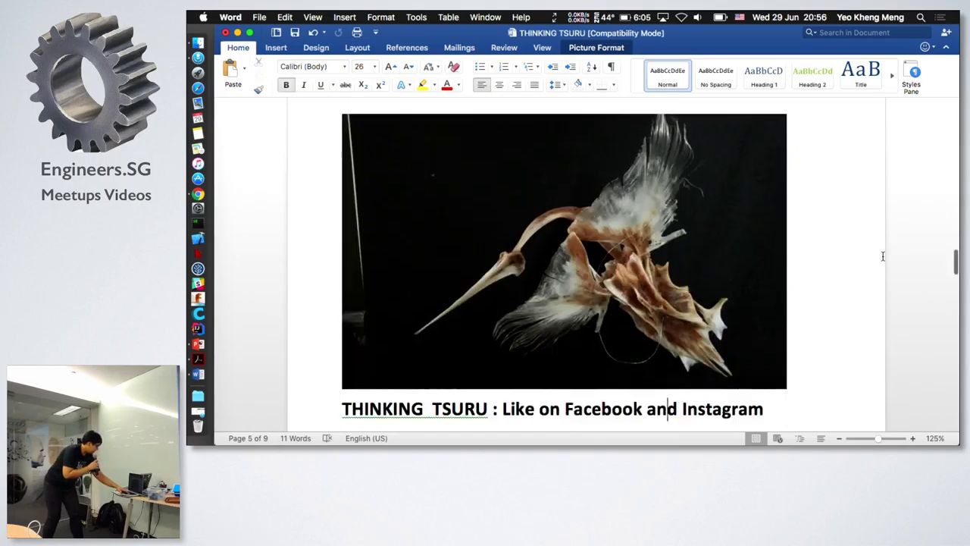
pyautogui.scroll(-5, 883, 257)
pyautogui.scroll(10, 882, 256)
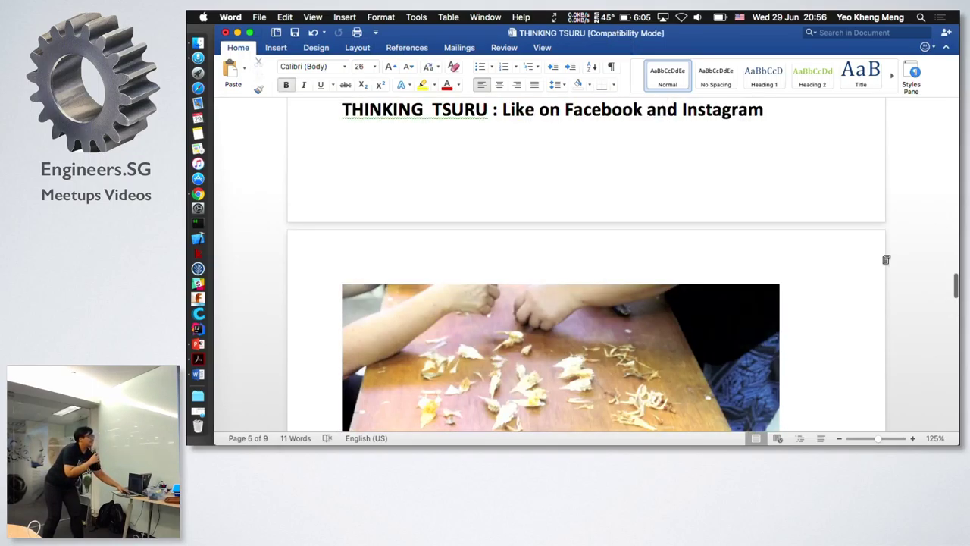
pyautogui.scroll(-5, 883, 257)
pyautogui.scroll(-3, 882, 256)
pyautogui.scroll(-3, 883, 256)
pyautogui.scroll(-5, 883, 257)
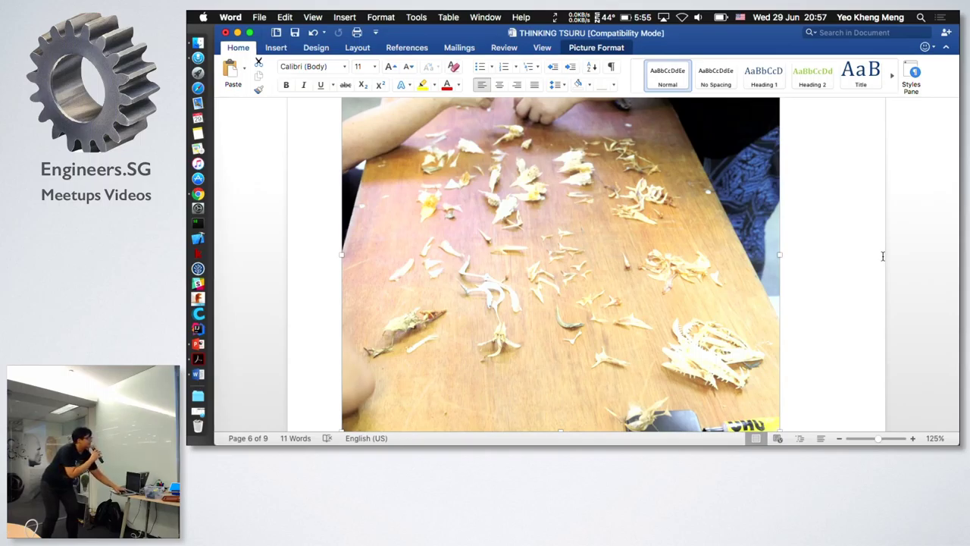
# - Page back to the drawings photo, then forward to the page-7 photo of fish bones in rows
pyautogui.press('pageup')
pyautogui.press('pageup')
pyautogui.press('pageup')
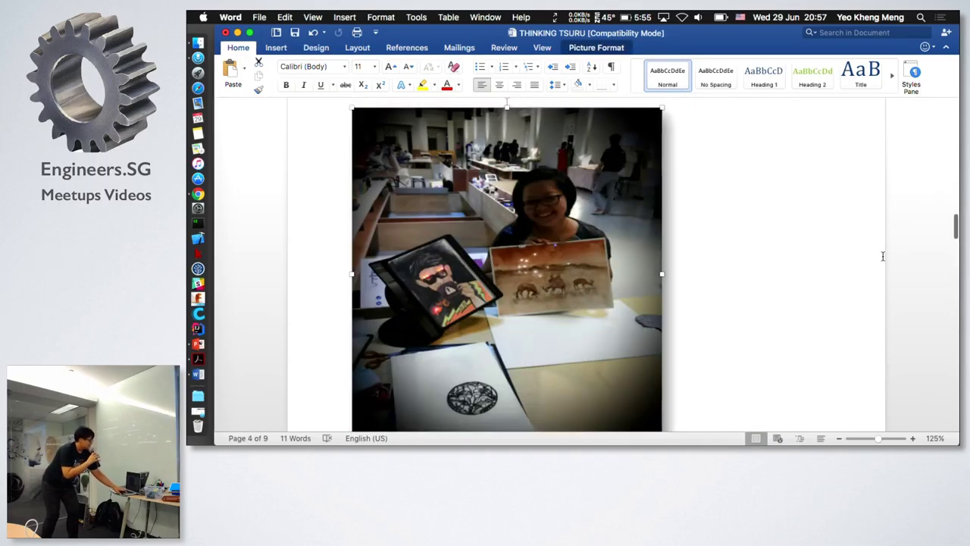
pyautogui.press('pagedown')
pyautogui.press('pagedown')
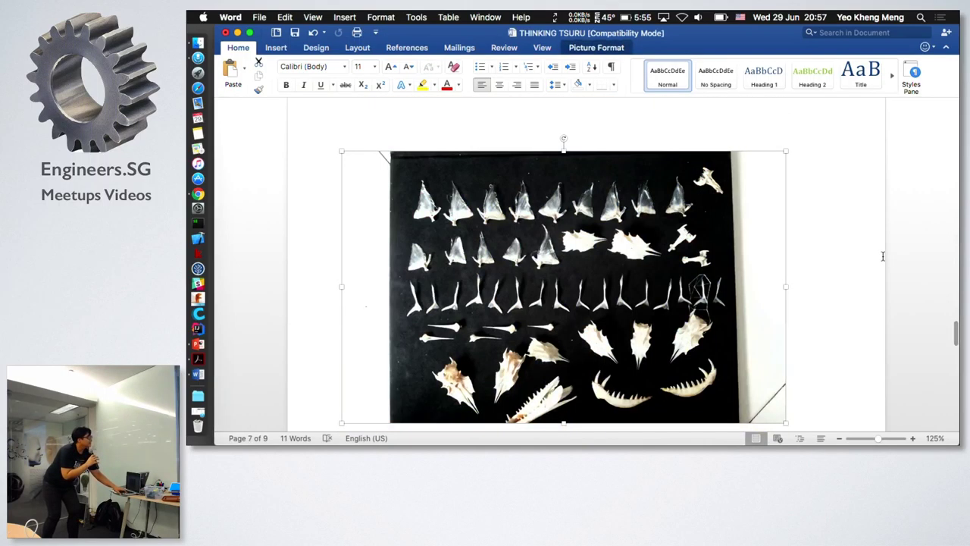
pyautogui.press('pagedown')
pyautogui.press('pagedown')
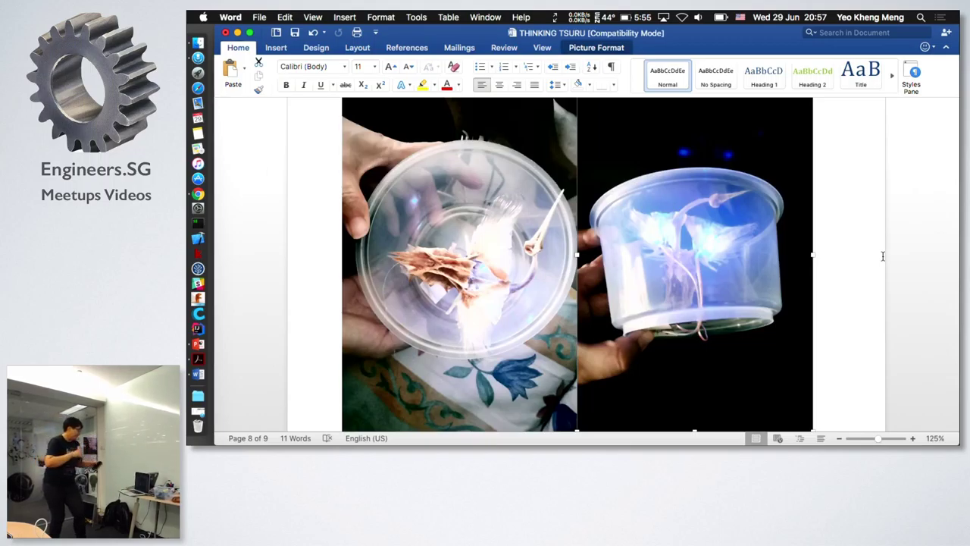
pyautogui.press('pagedown')
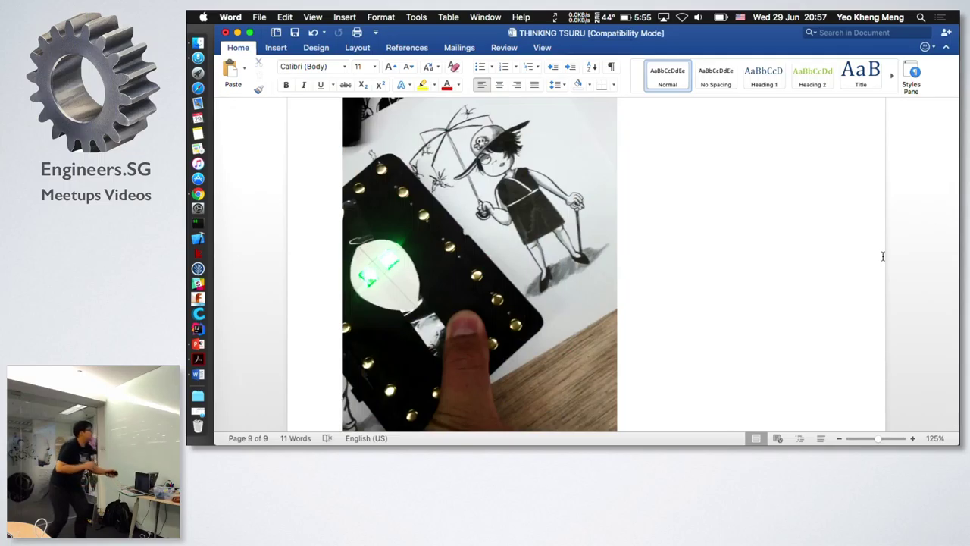